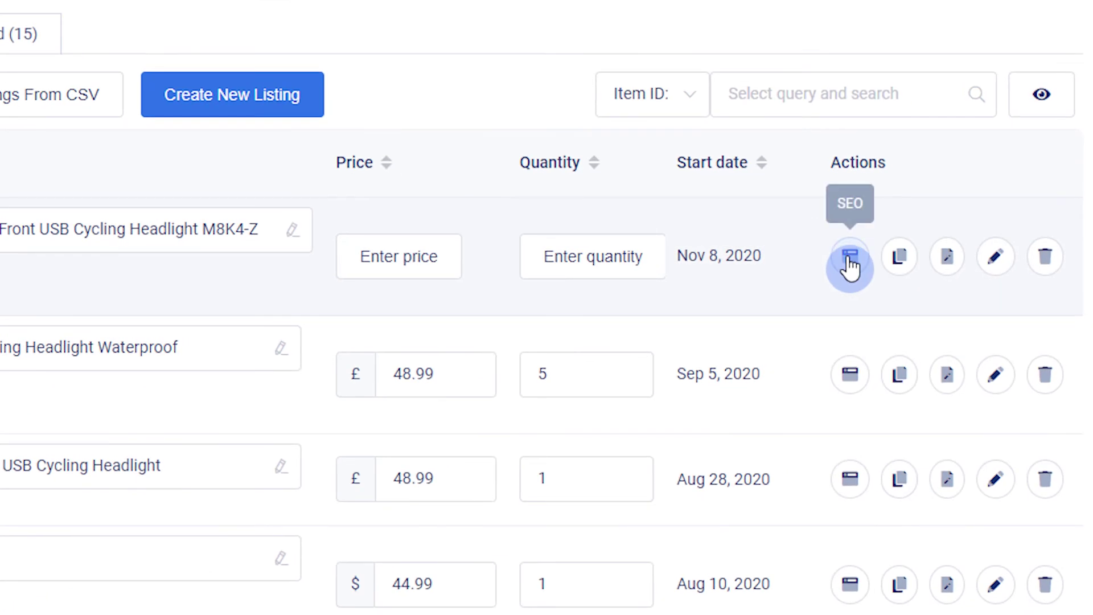
# Set the M8K4-Z headlight listing's SEO meta keywords to M8K4-Z,led,light,bicycle,rechargeable
pyautogui.click(850, 265)
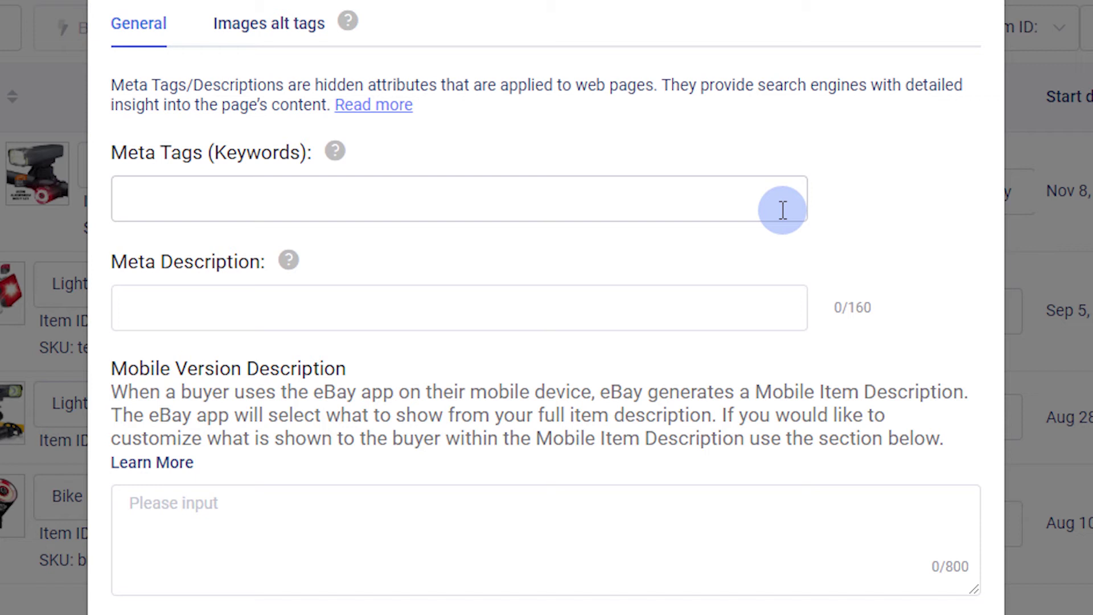
pyautogui.click(783, 209)
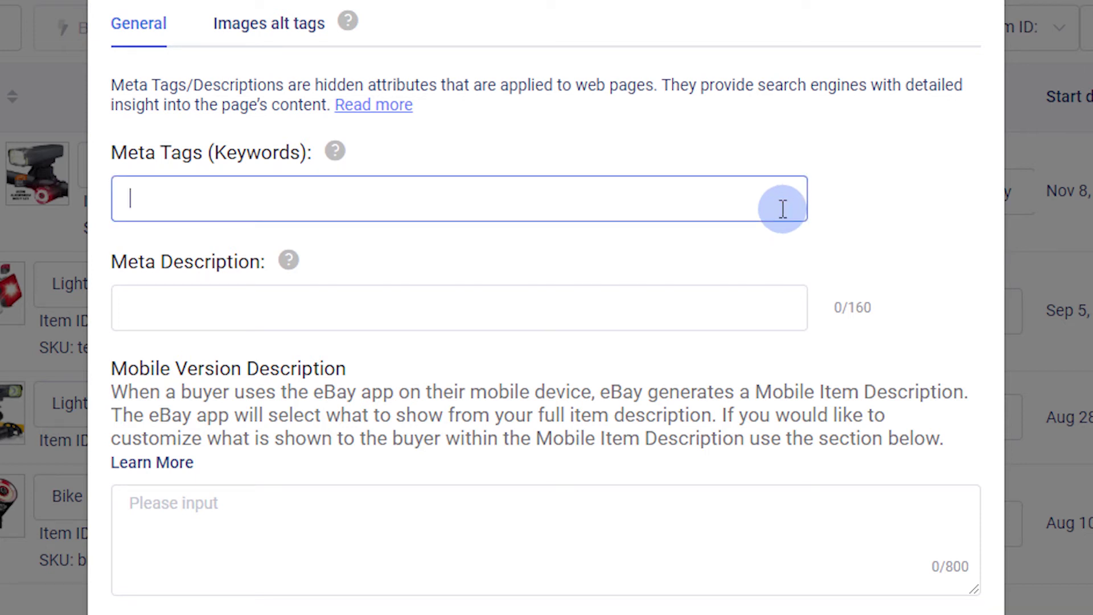
pyautogui.write('M8K4-Z')
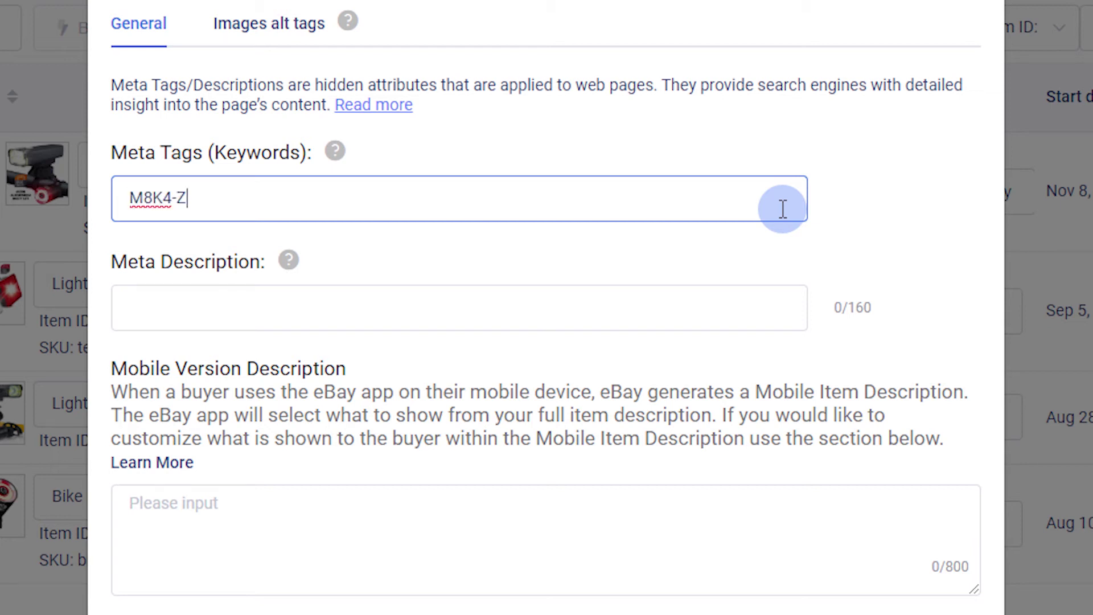
pyautogui.write(',led,light,bicycle,rech')
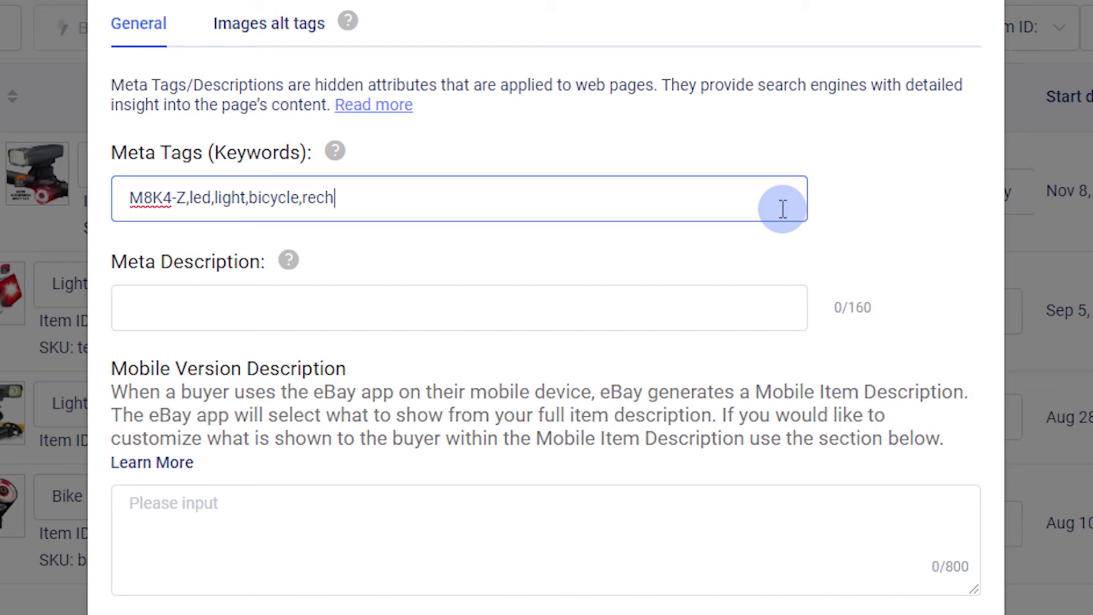
pyautogui.write('argeable')
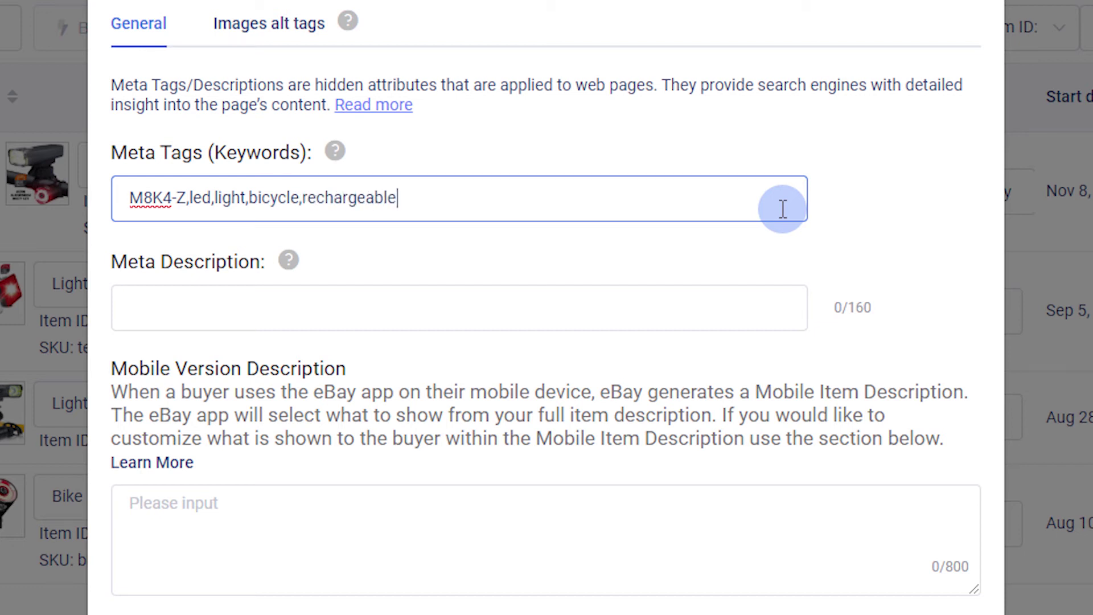
# Write the meta description 'Rechargeable LED light for bicycle Model Number:' followed by the pasted model number
pyautogui.click(751, 306)
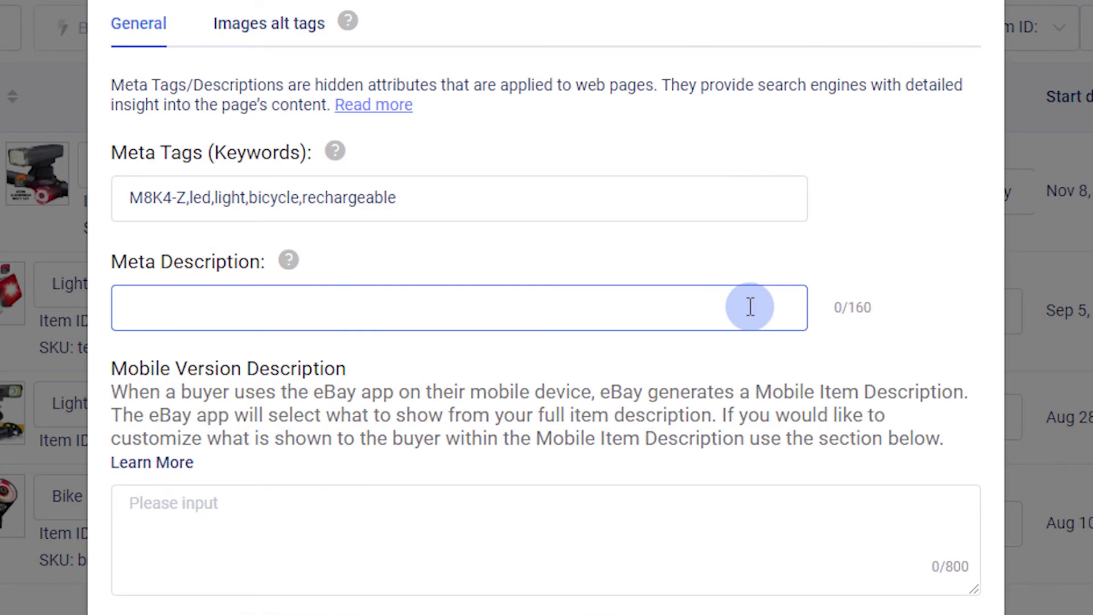
pyautogui.write('Rechargeable LED ')
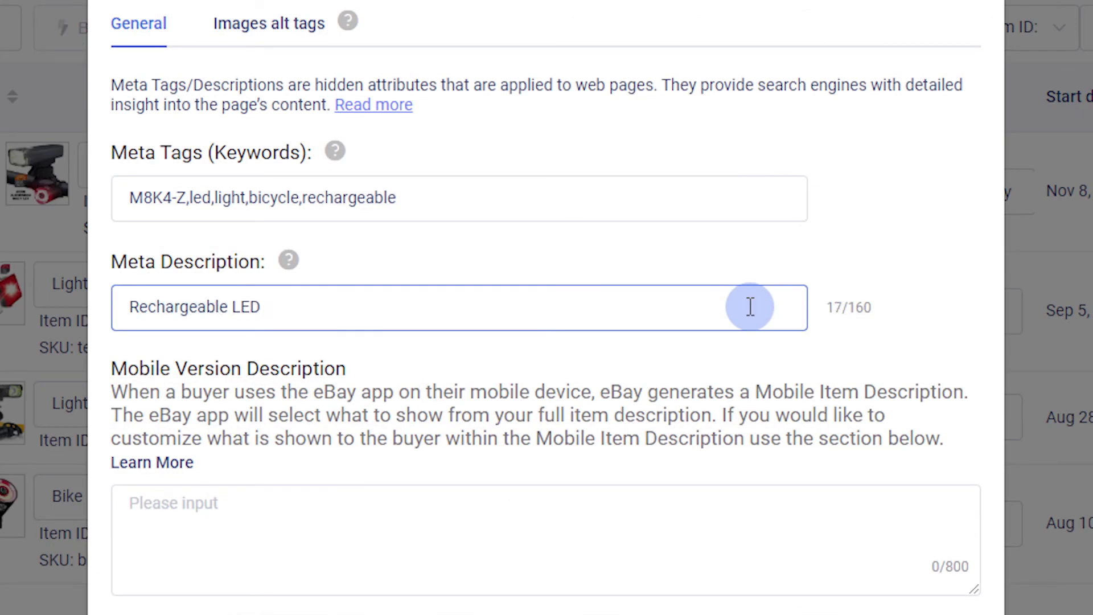
pyautogui.write('light for bic')
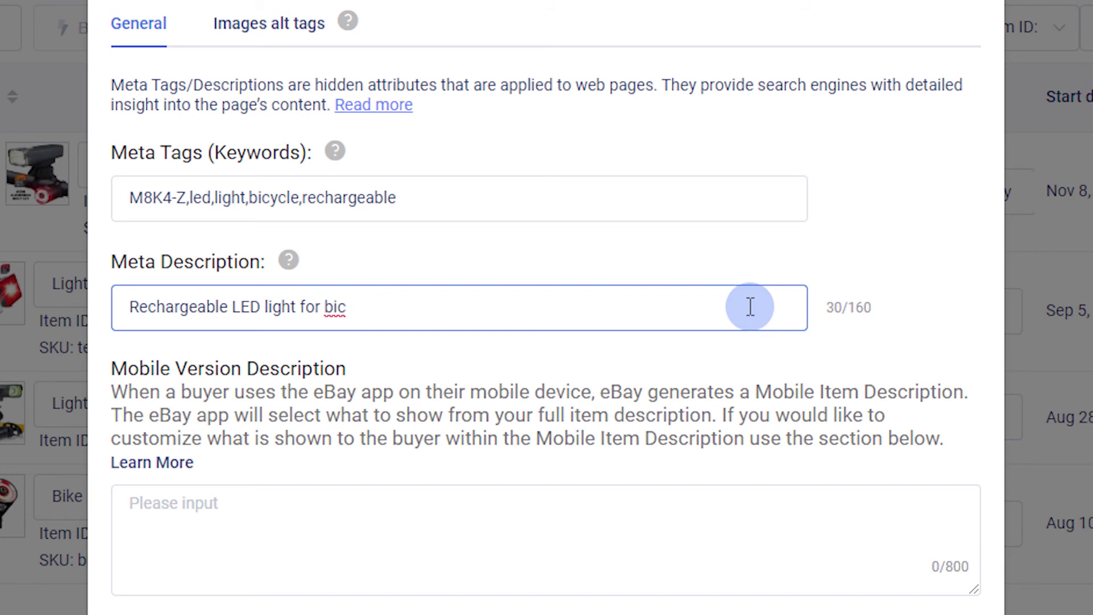
pyautogui.write('ycle Model Number:')
pyautogui.write('M8K4-Z')
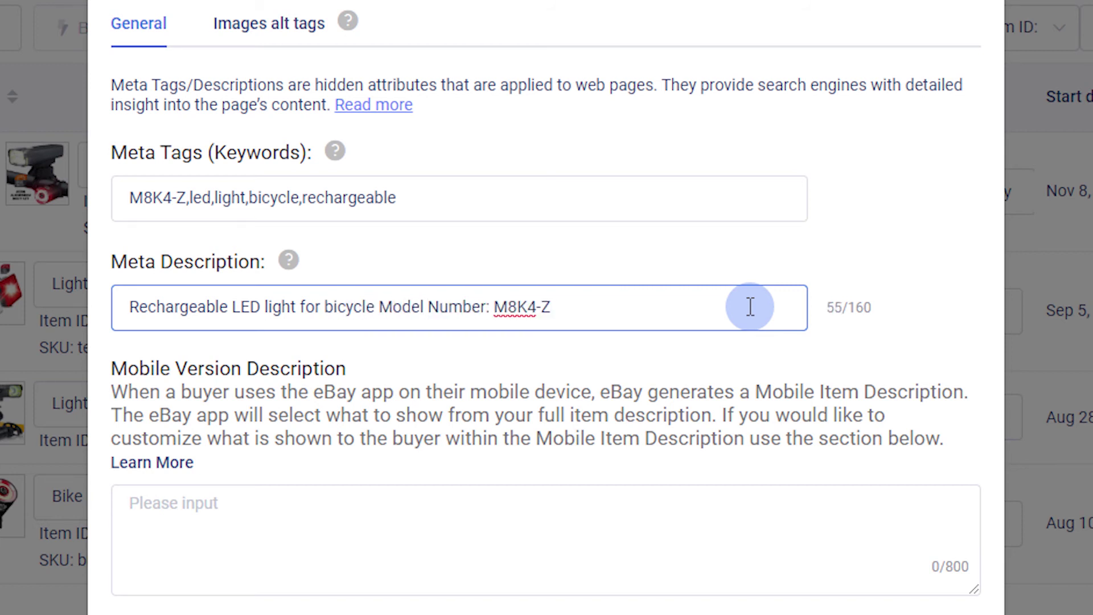
# Write the mobile description 'LED light for bicycle. Long-lasting battery life. Rechargeable USB. Model Number: M8…', then open the image alt texts
pyautogui.click(686, 508)
pyautogui.write('LED light')
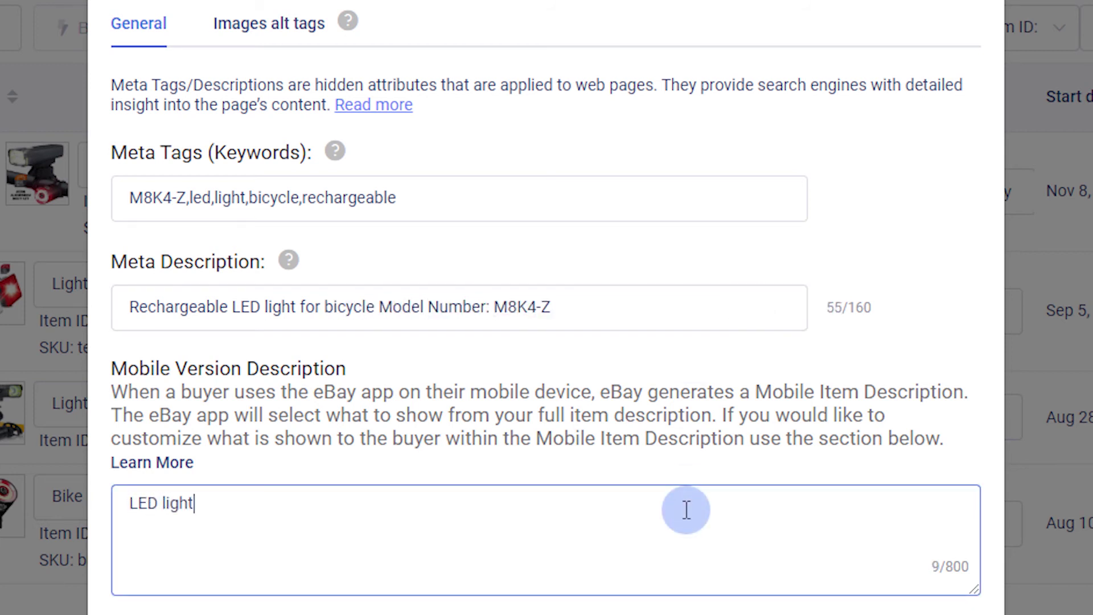
pyautogui.write(' for bicycle. Long -lasting ')
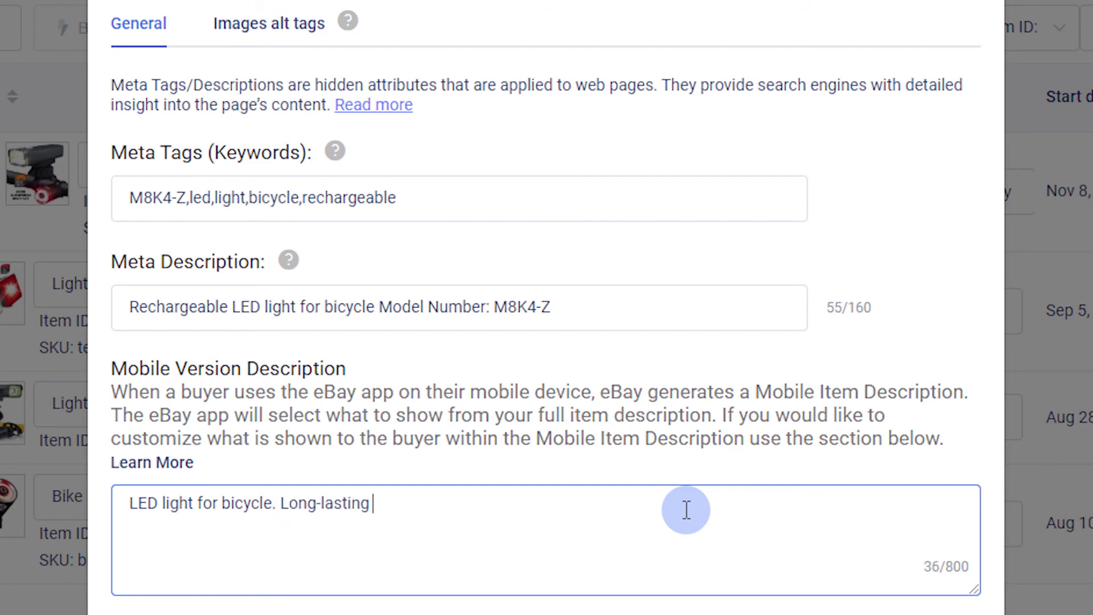
pyautogui.write('battery life. Rechargeable USB')
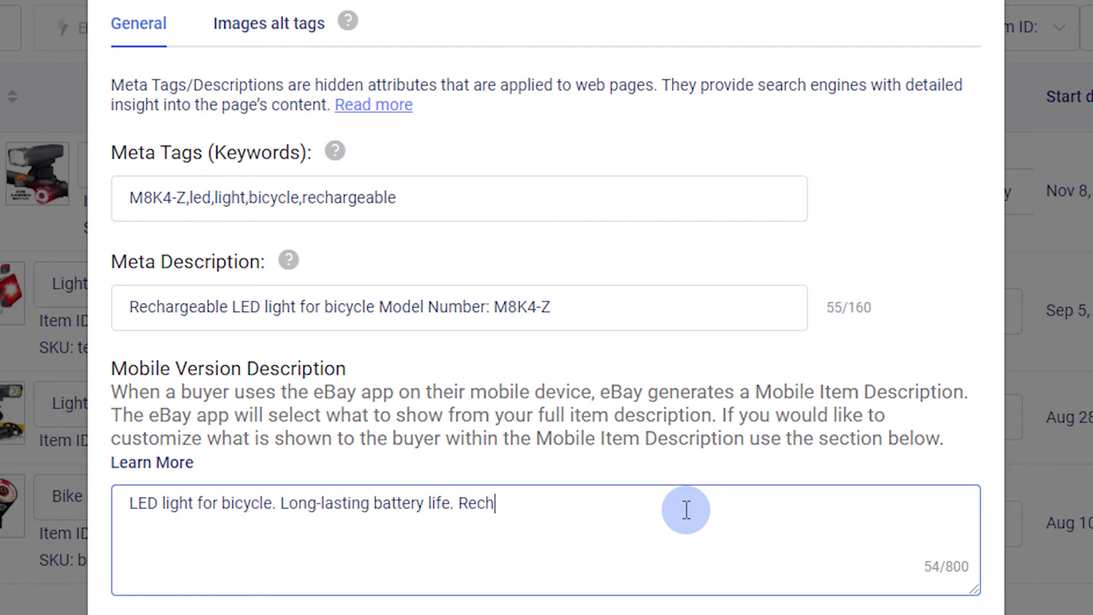
pyautogui.write('. Model Number: M8K4-Z')
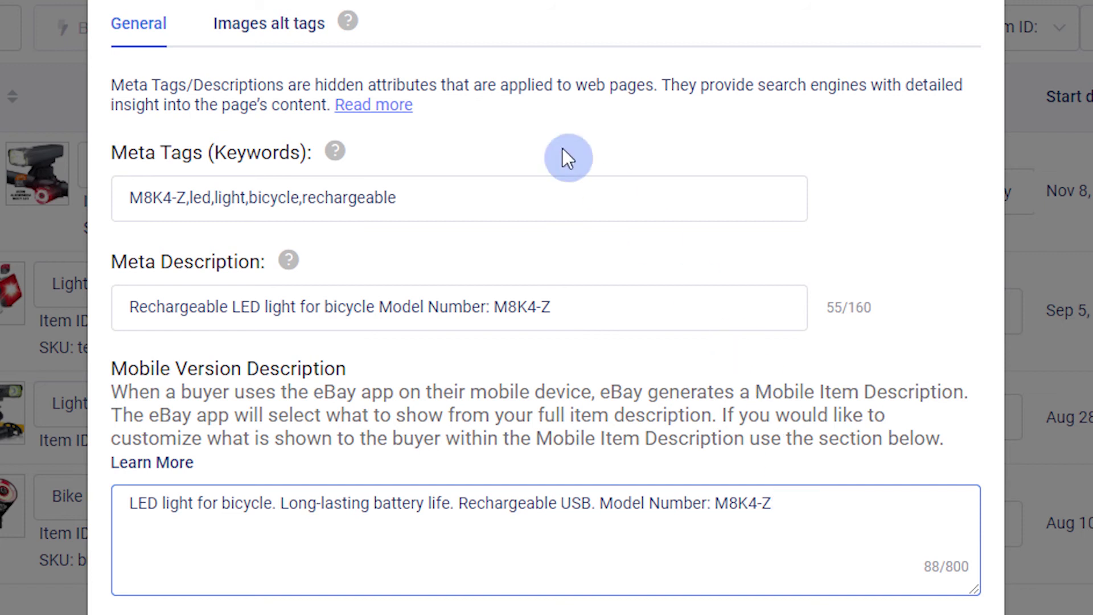
pyautogui.click(285, 34)
# Enter the image alt texts 'LED bicycle light features and' and 'LED bicycle light'
pyautogui.moveTo(975, 212); pyautogui.dragTo(961, 319)
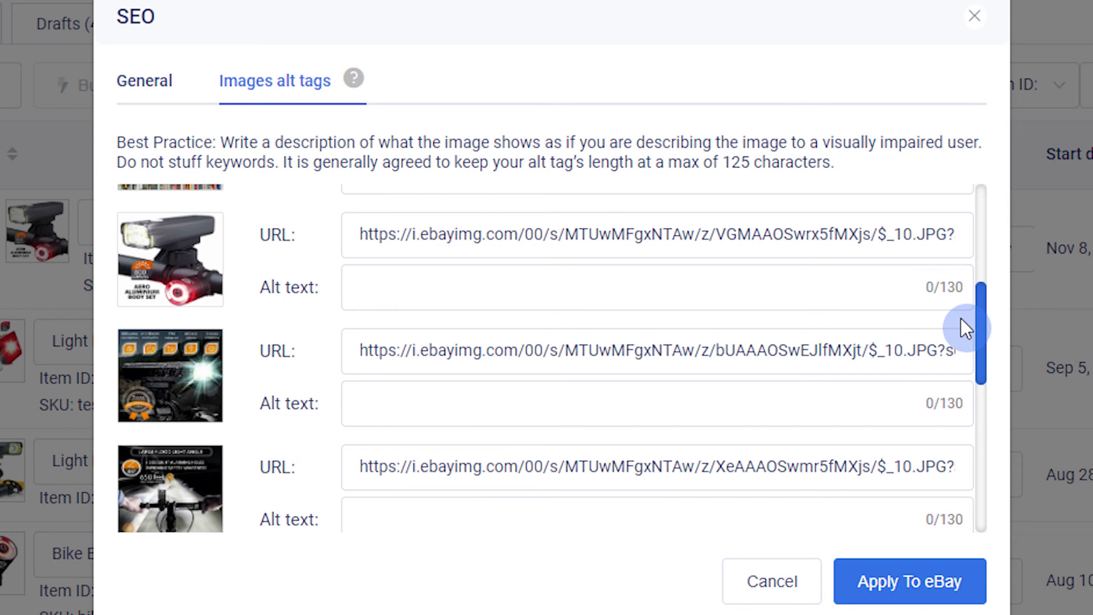
pyautogui.click(778, 280)
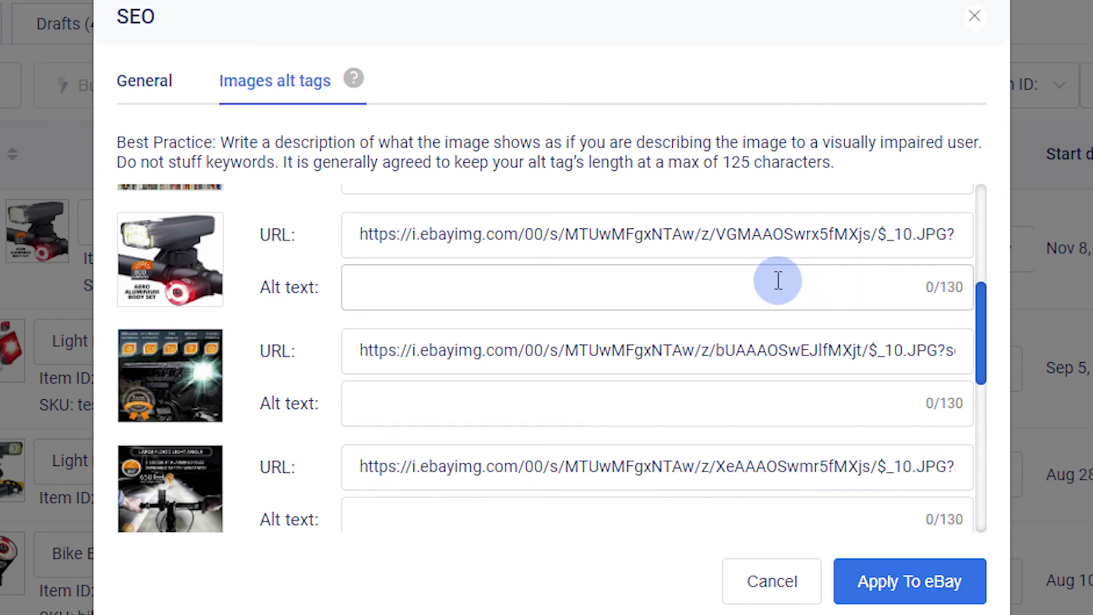
pyautogui.click(778, 280)
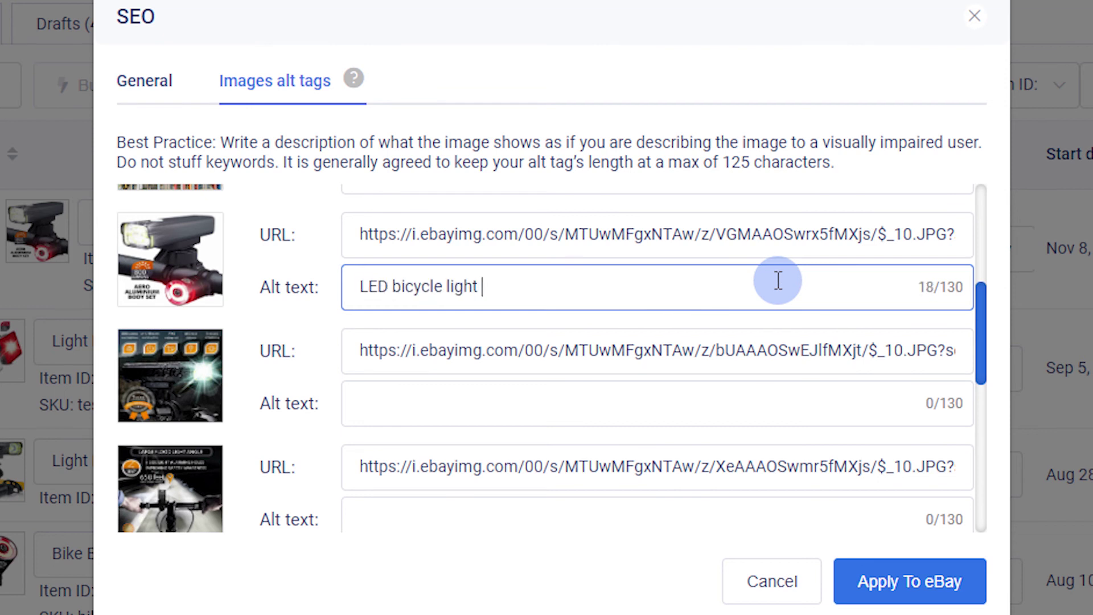
pyautogui.click(751, 401)
pyautogui.write('LED bicycle light features and abilities')
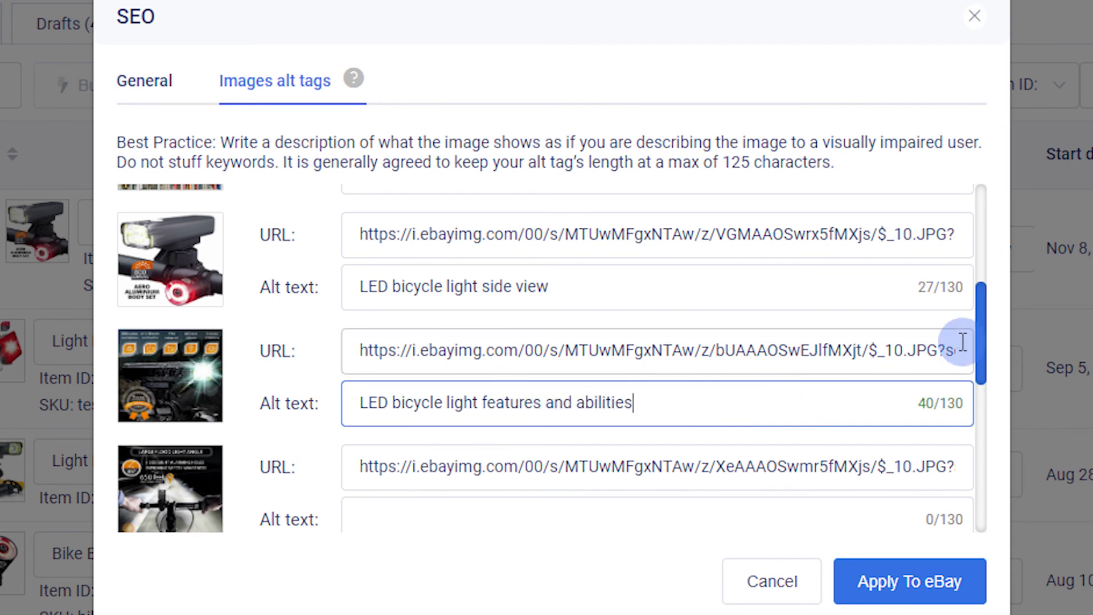
pyautogui.scroll(-1, 655, 455)
pyautogui.click(630, 469)
pyautogui.write('LED bicycle light')
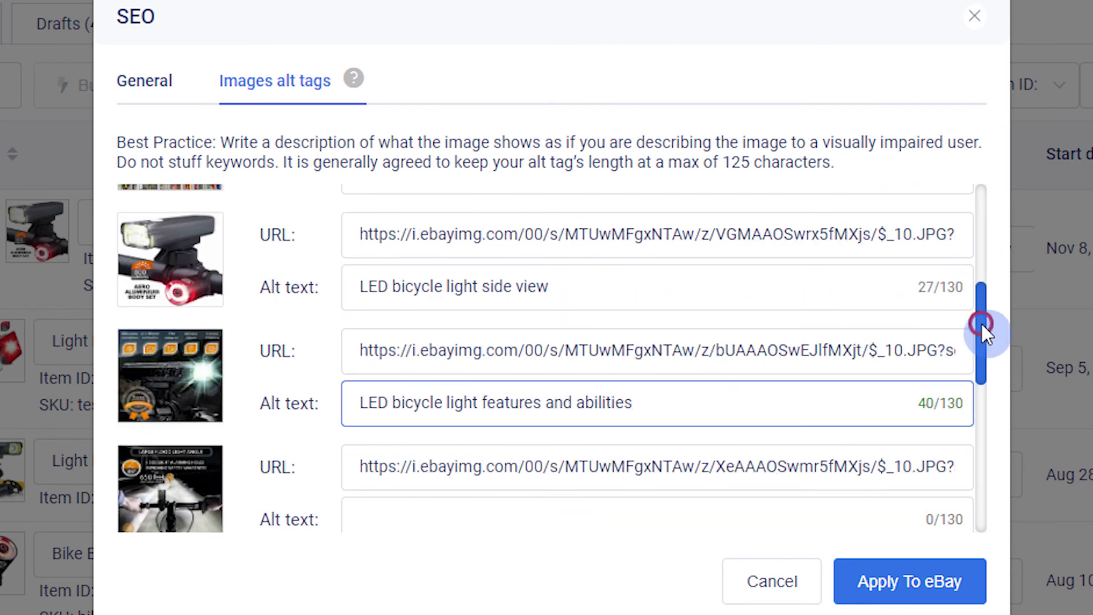
# Give the handlebar-view image alt text 'LED bicycle light hands on bicycle handles point of view' and apply to eBay
pyautogui.scroll(-1, 978, 325)
pyautogui.click(630, 468)
pyautogui.write('LED bicycle light hands on bicycle handles')
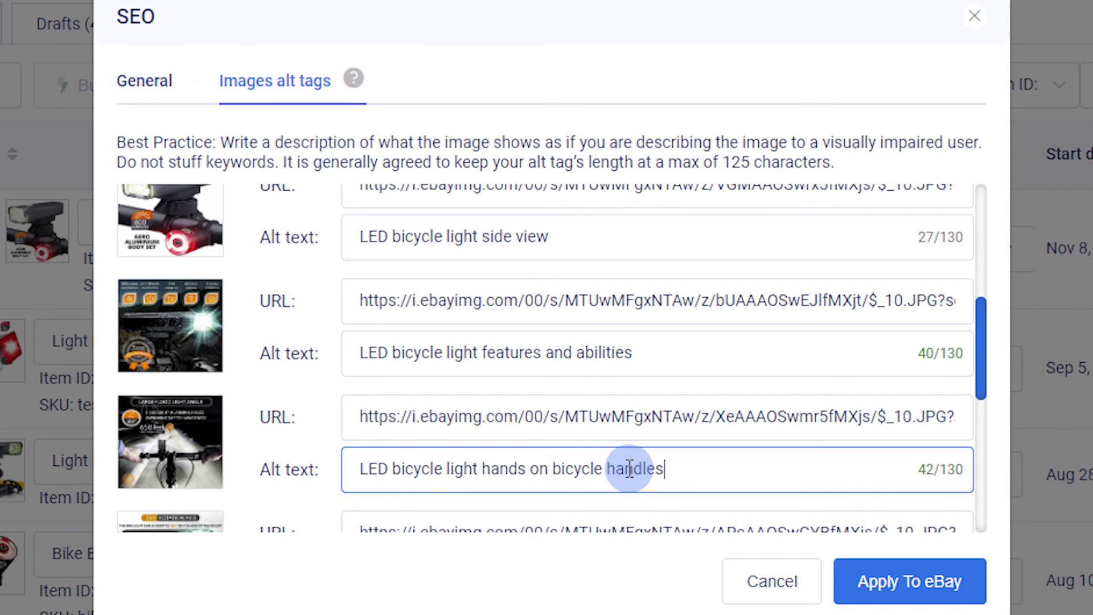
pyautogui.write(' point of view')
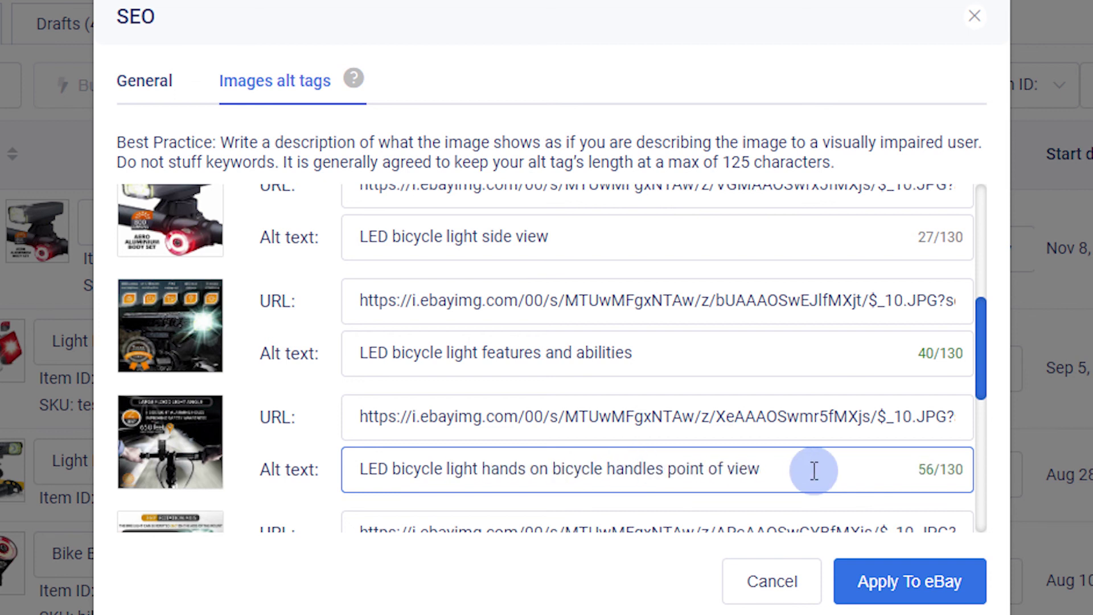
pyautogui.click(920, 584)
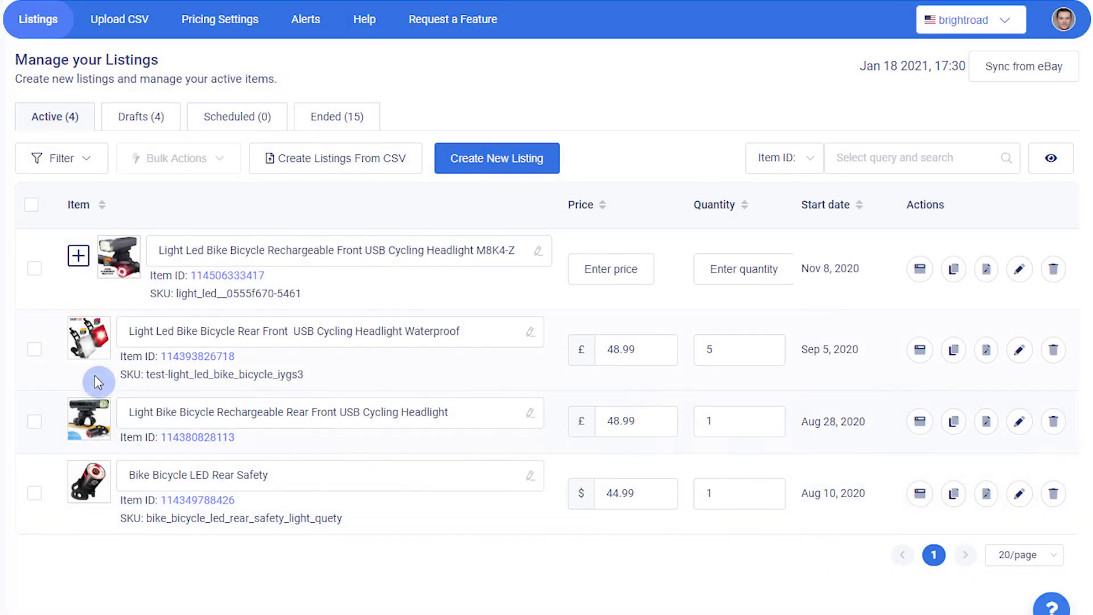
# Select the second and third listings and open bulk actions, then open the support chat's article search
pyautogui.click(34, 349)
pyautogui.click(34, 421)
pyautogui.click(165, 159)
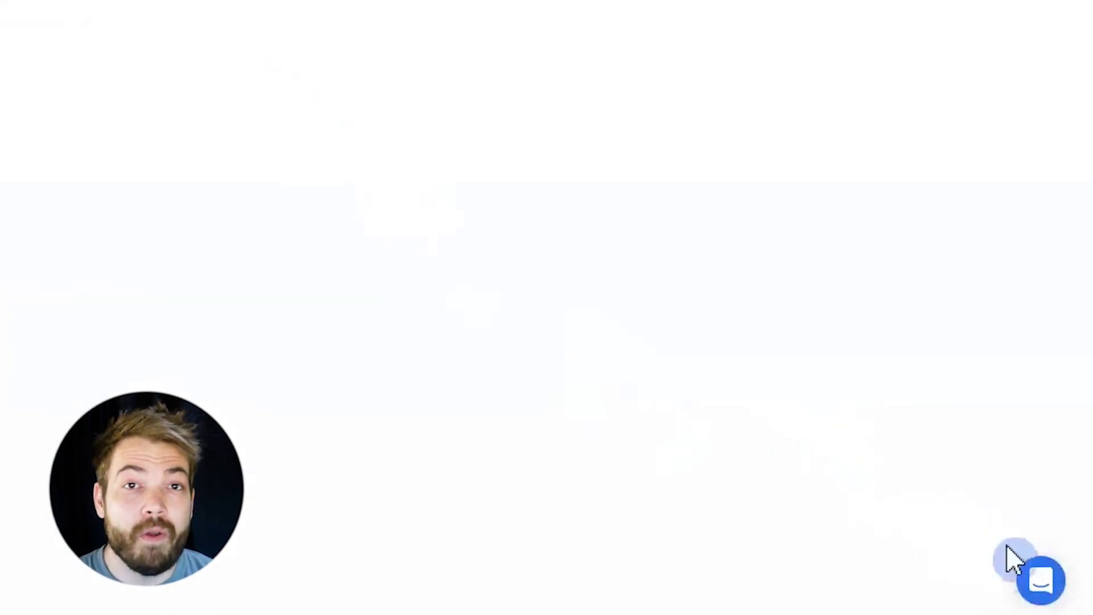
pyautogui.click(1042, 580)
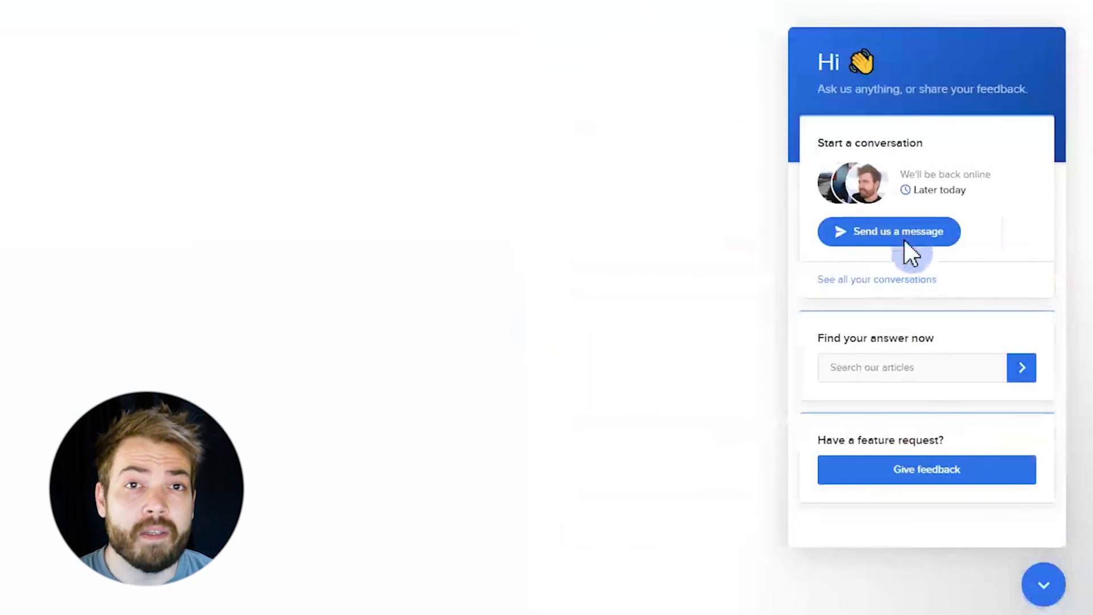
pyautogui.click(911, 367)
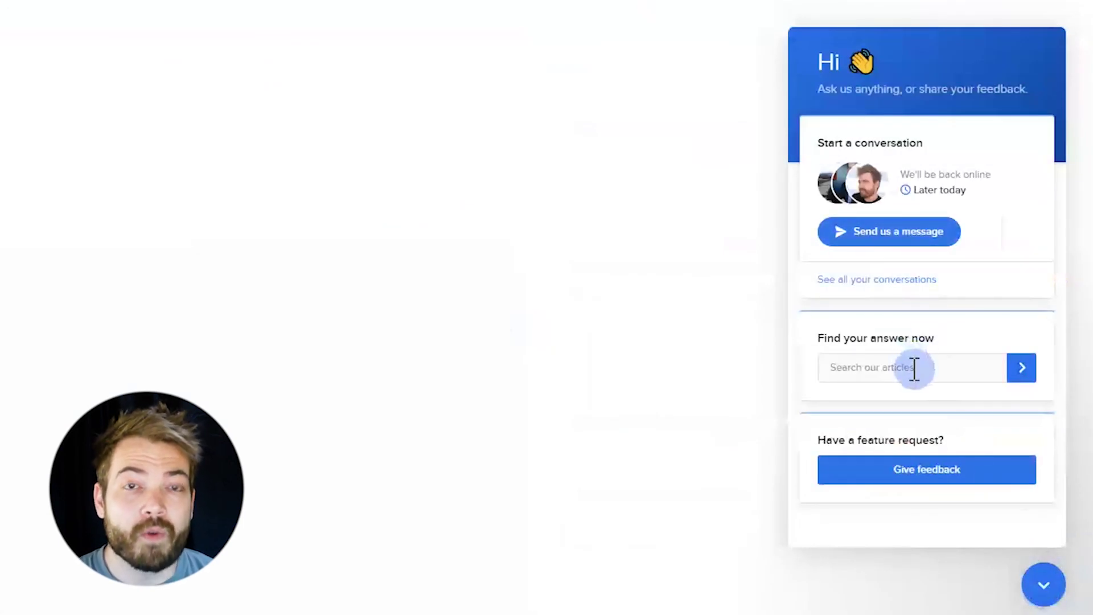